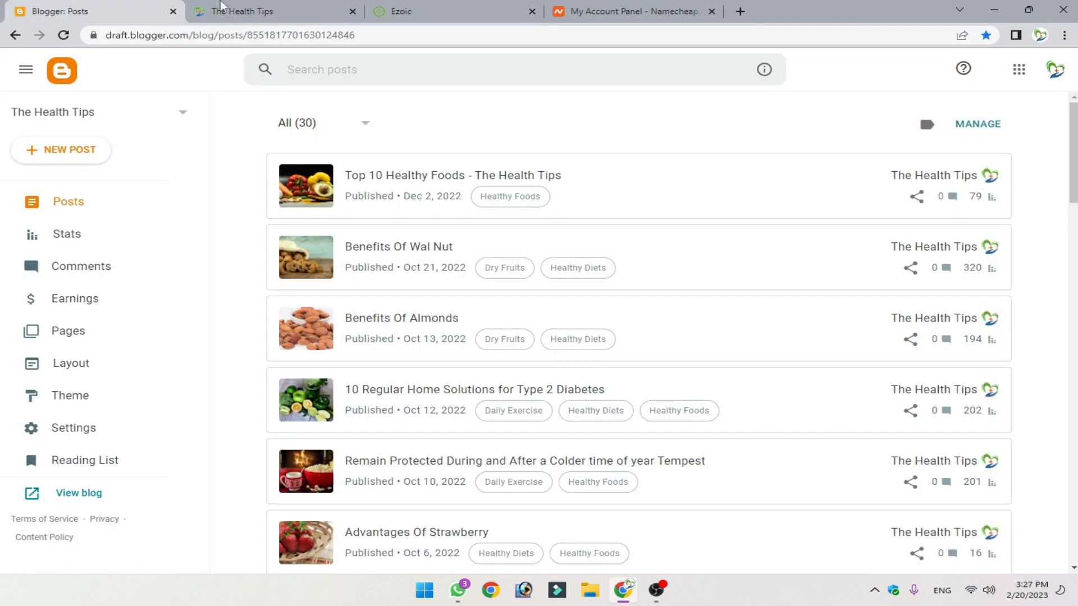
# Switch to the Ezoic dashboard and bring up the integration method choices on the Let's Cloud Integrate page
pyautogui.moveTo(441, 6)
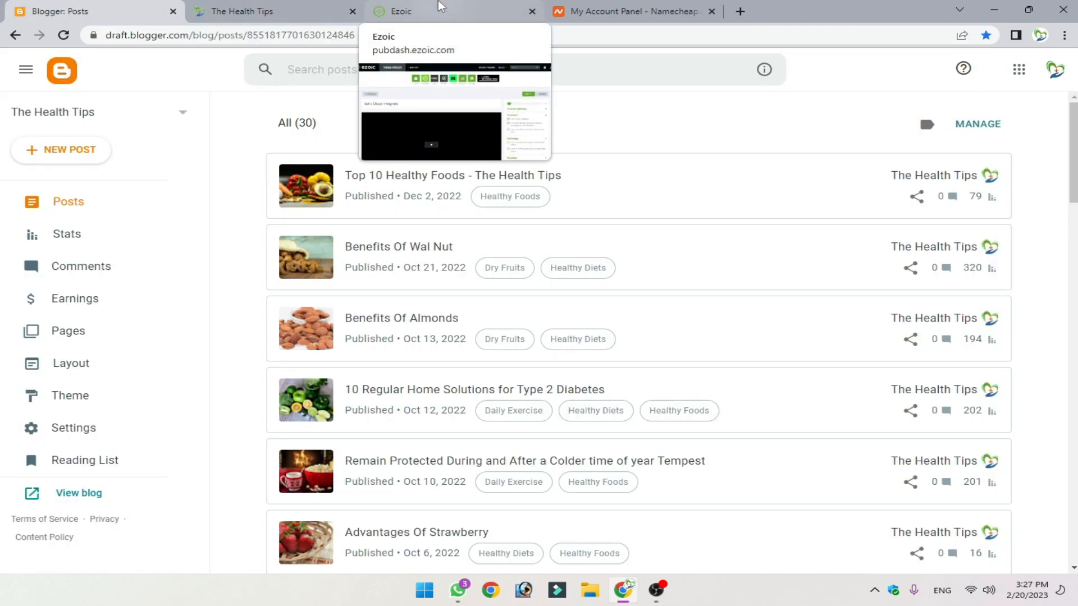
pyautogui.click(440, 6)
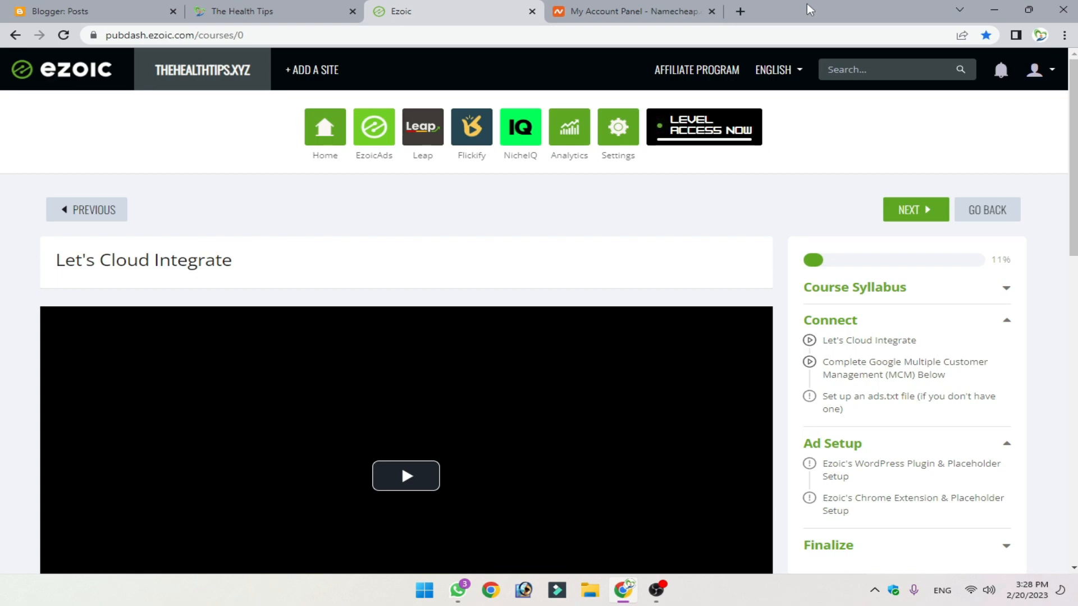
pyautogui.click(104, 11)
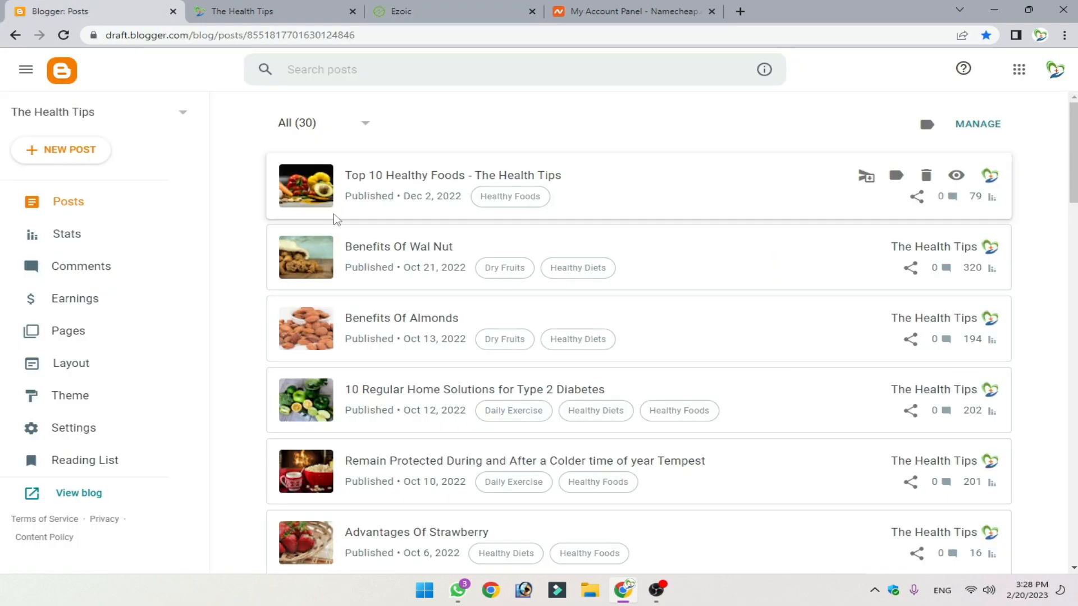
pyautogui.click(465, 13)
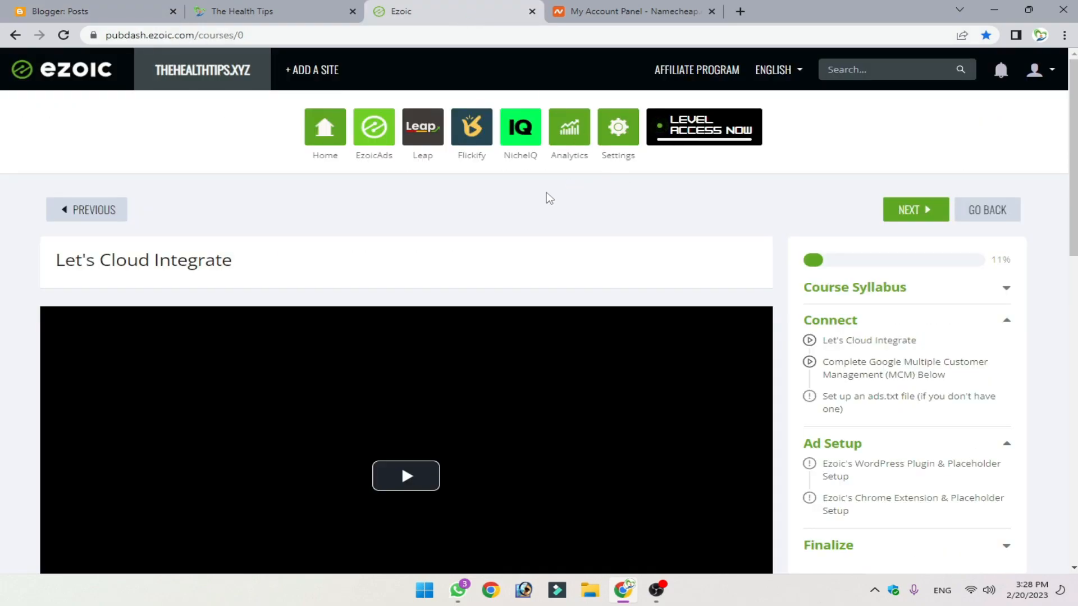
pyautogui.scroll(-13, 551, 206)
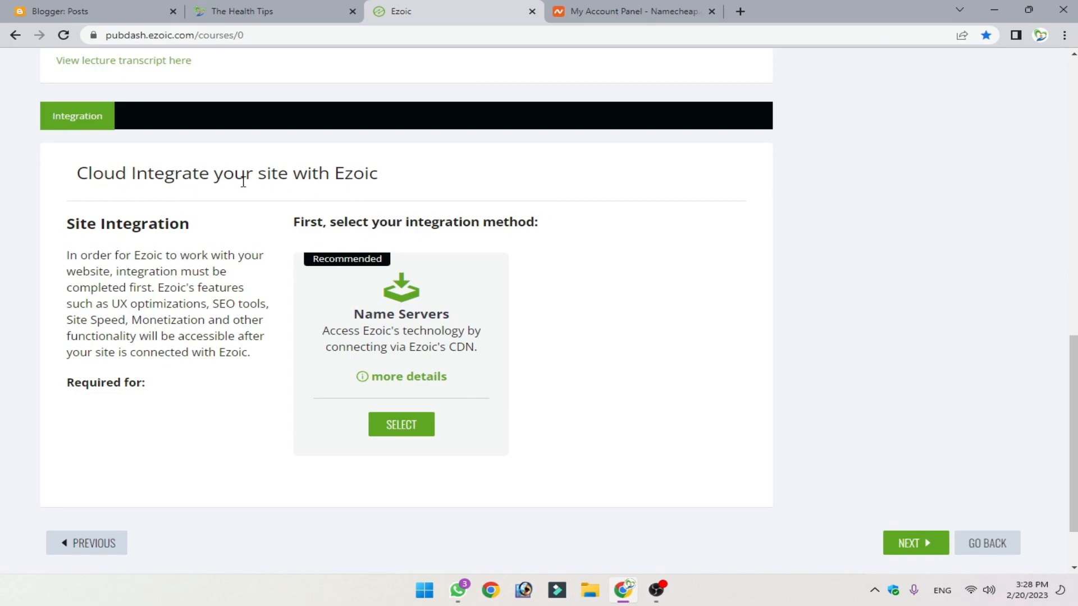
pyautogui.scroll(-1, 448, 240)
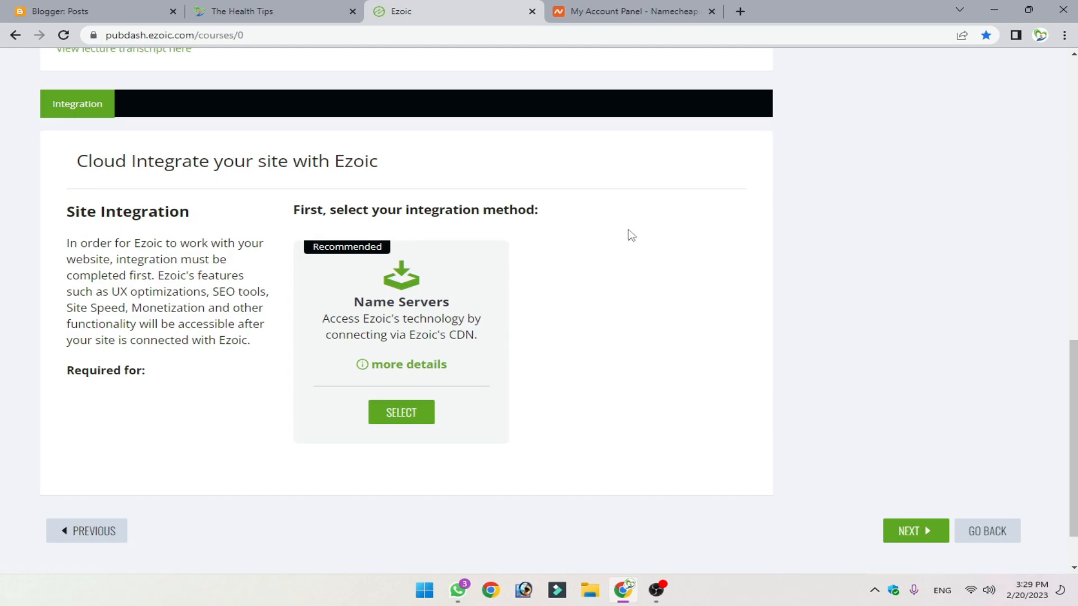
# Select Name Servers as the method to cloud integrate the site with Ezoic
pyautogui.click(634, 11)
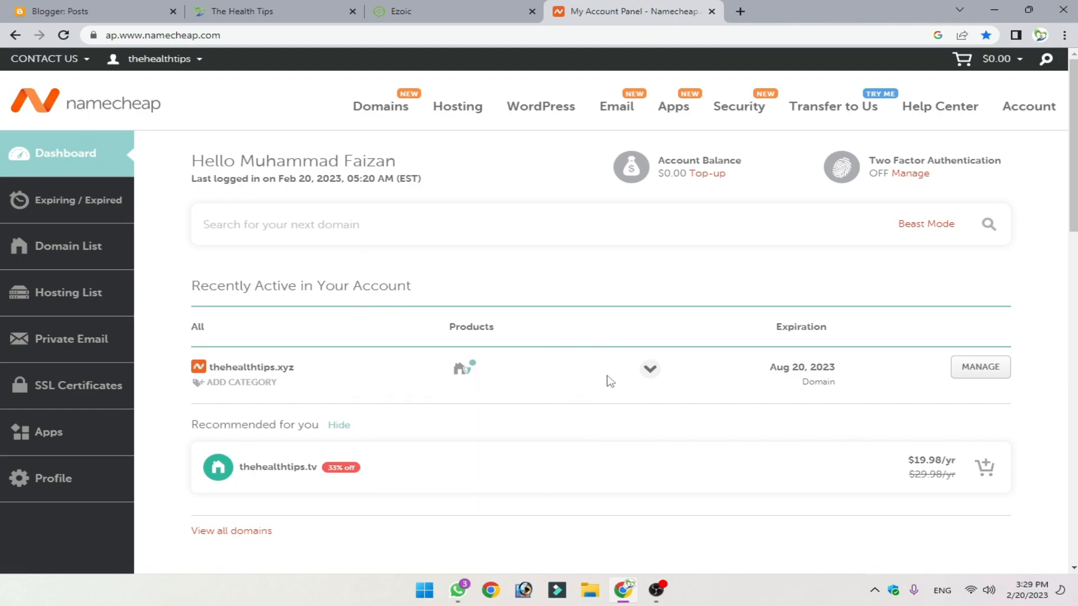
pyautogui.click(446, 10)
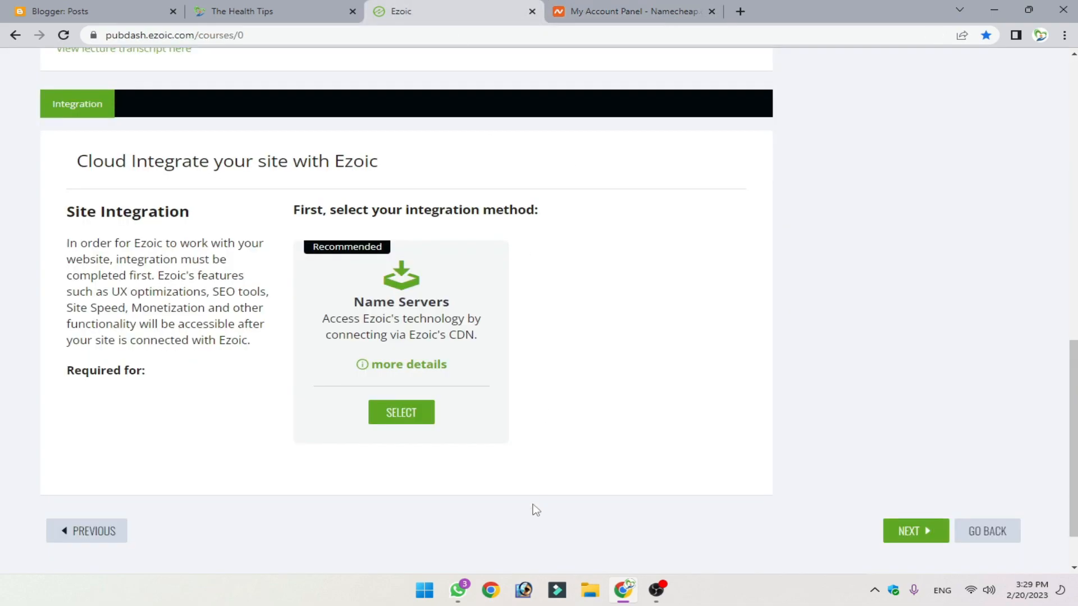
pyautogui.click(401, 412)
pyautogui.scroll(-3, 514, 272)
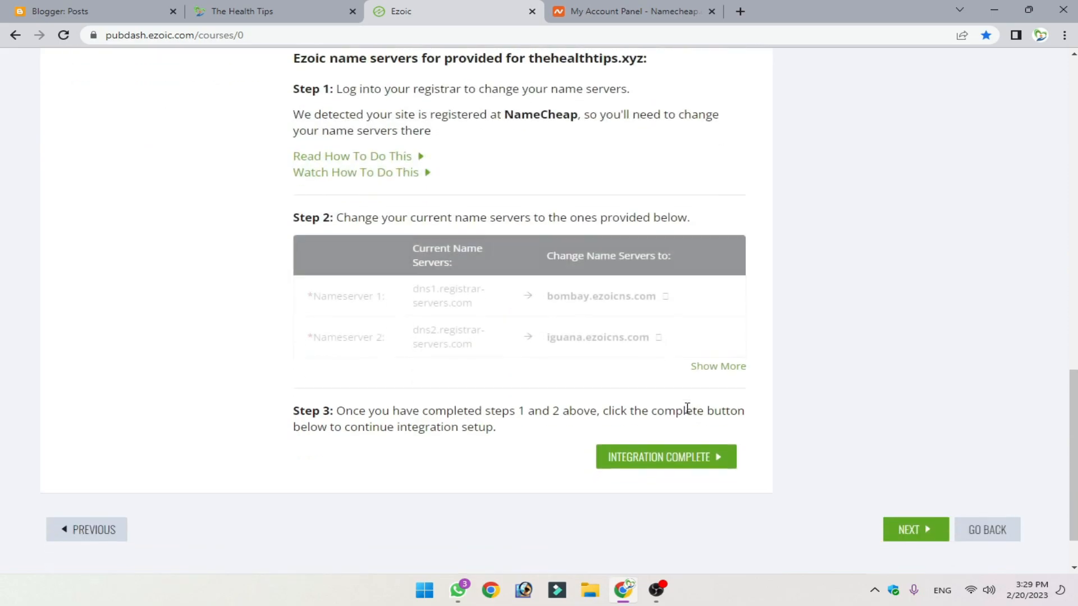
pyautogui.scroll(2, 515, 272)
pyautogui.scroll(-1, 449, 258)
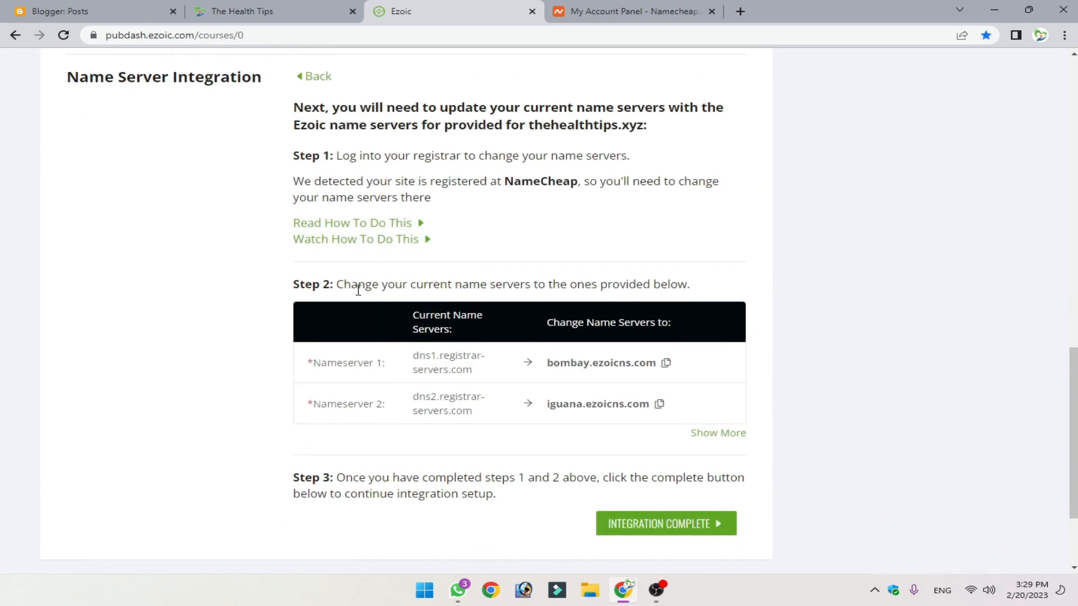
# Review the name server change instructions, comparing the current name servers with the Ezoic replacements
pyautogui.moveTo(341, 284); pyautogui.dragTo(696, 294)
pyautogui.click(696, 294)
pyautogui.moveTo(548, 362); pyautogui.dragTo(498, 412)
pyautogui.click(545, 362)
pyautogui.moveTo(405, 357); pyautogui.dragTo(480, 376)
pyautogui.click(425, 365)
pyautogui.tripleClick(451, 366)
pyautogui.moveTo(552, 363); pyautogui.dragTo(661, 375)
pyautogui.click(605, 363)
pyautogui.moveTo(545, 337); pyautogui.dragTo(722, 334)
pyautogui.click(585, 358)
# Switch to the Namecheap account and open the management page of the domain thehealthtips.xyz
pyautogui.click(578, 8)
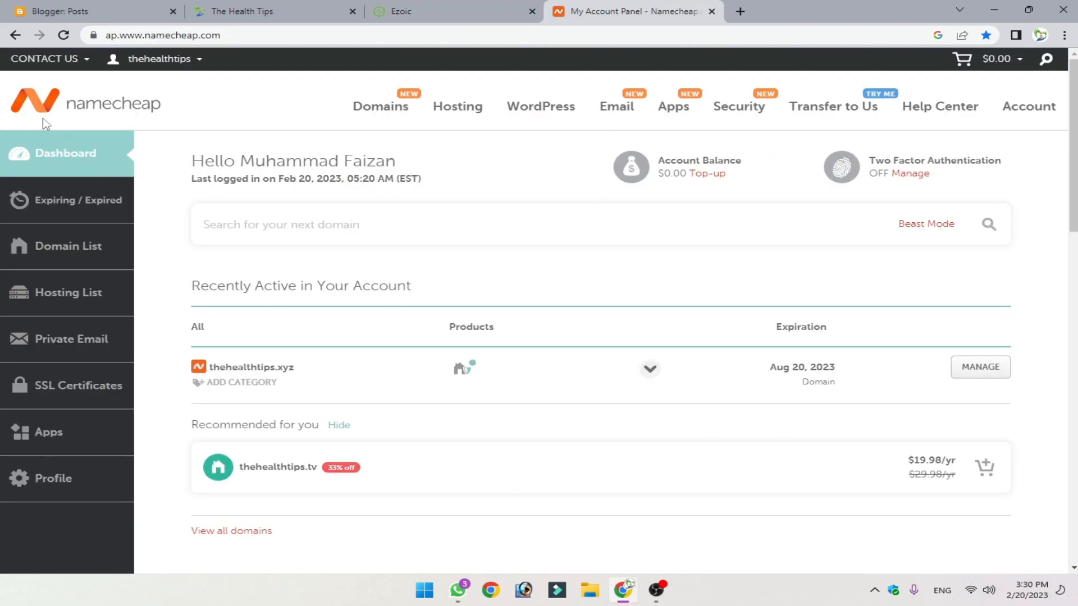
pyautogui.scroll(-3, 579, 368)
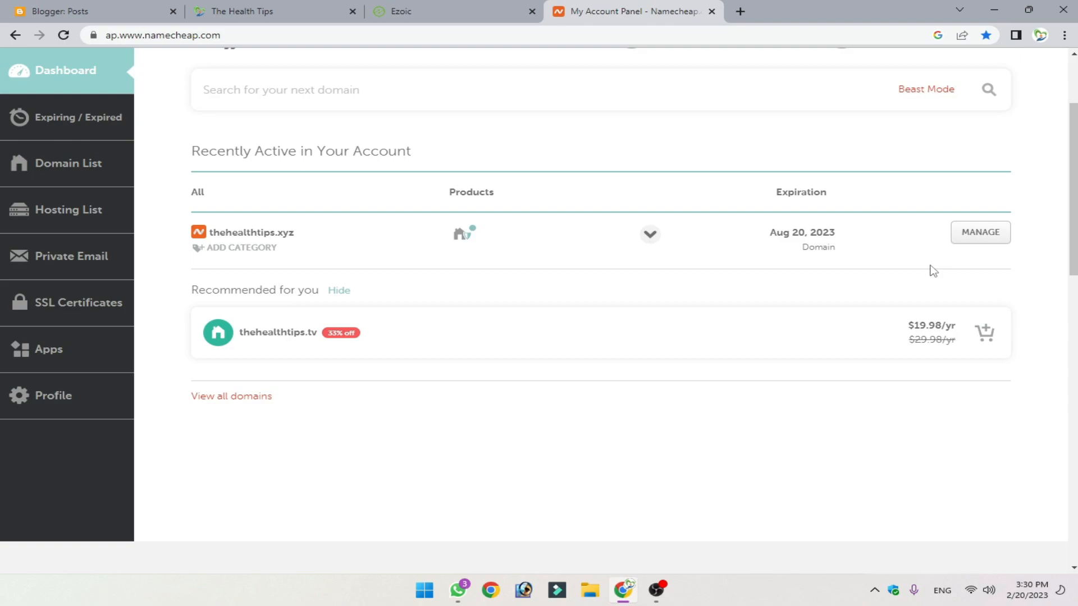
pyautogui.scroll(3, 933, 271)
pyautogui.scroll(-3, 933, 271)
pyautogui.scroll(2, 921, 269)
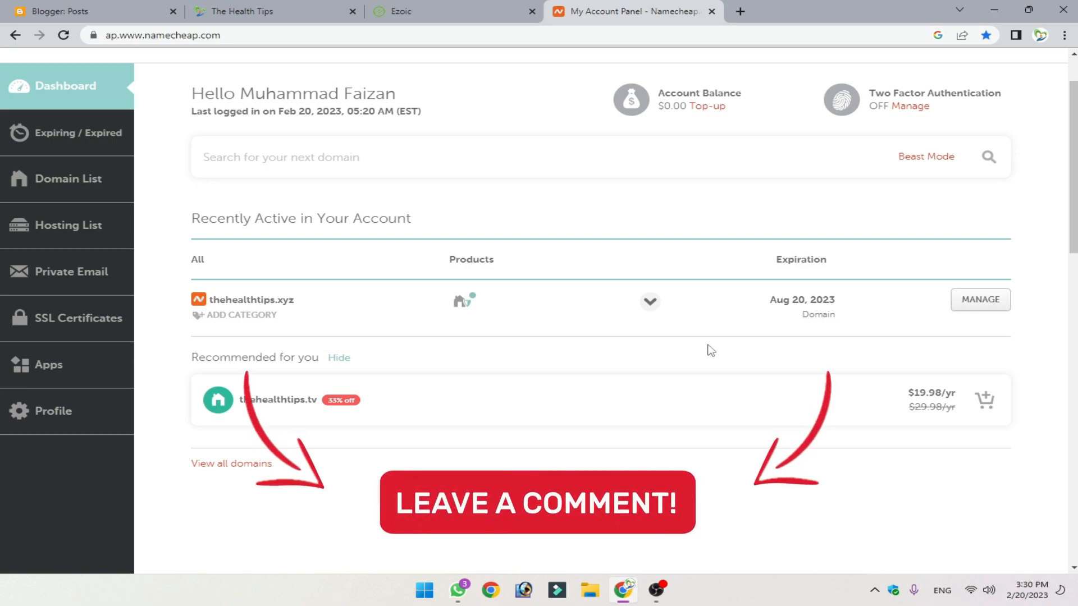
pyautogui.scroll(2, 623, 336)
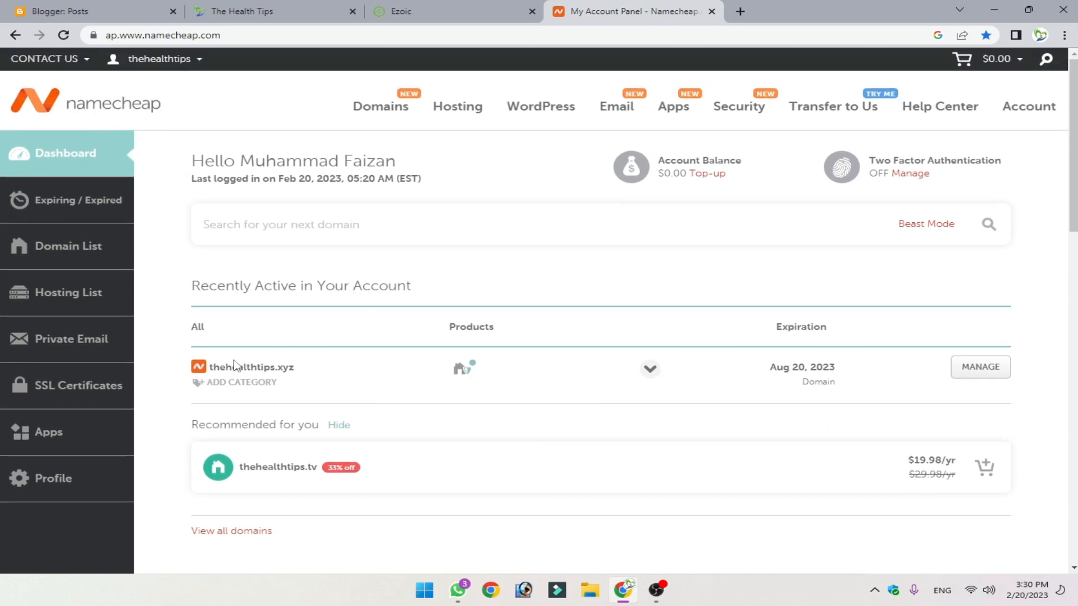
pyautogui.click(997, 377)
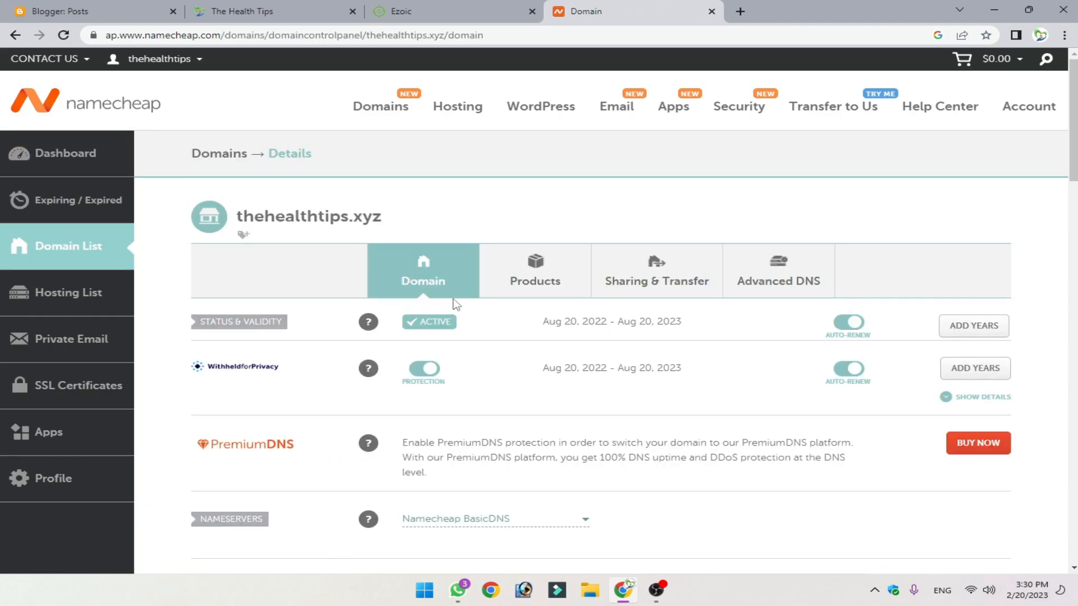
# Set the domain's nameservers option to Custom DNS
pyautogui.scroll(-3, 462, 304)
pyautogui.moveTo(200, 318); pyautogui.dragTo(279, 331)
pyautogui.click(280, 341)
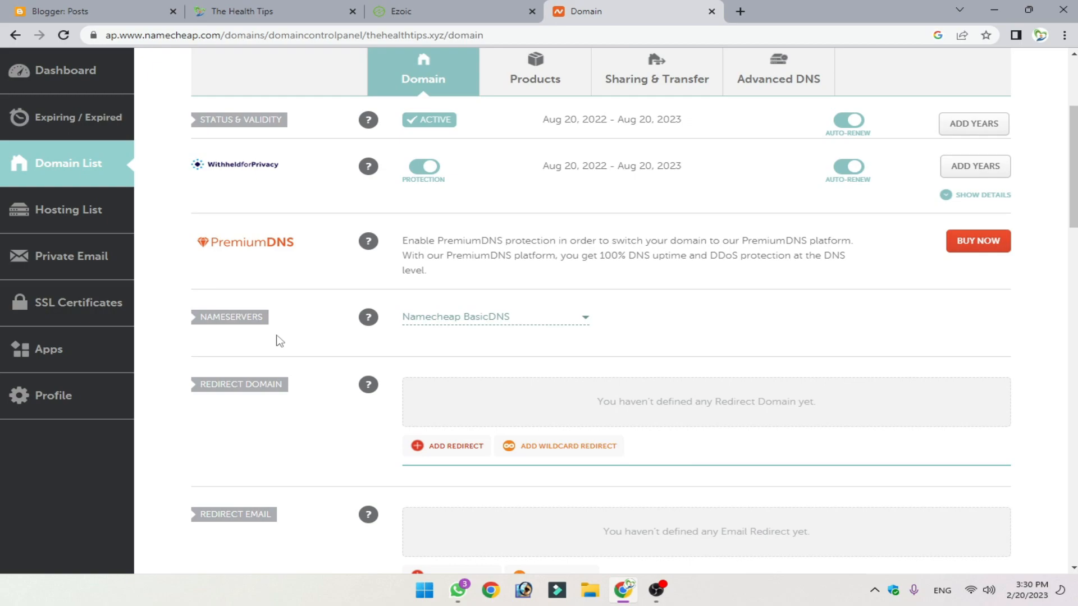
pyautogui.moveTo(258, 328); pyautogui.dragTo(294, 335)
pyautogui.click(191, 329)
pyautogui.click(293, 335)
pyautogui.click(497, 316)
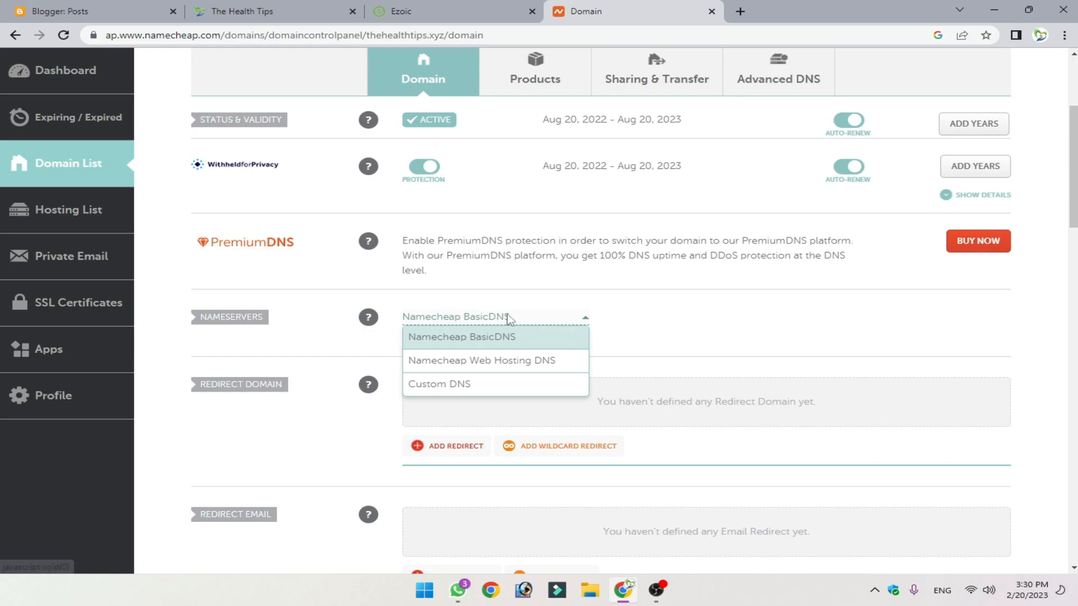
pyautogui.click(513, 393)
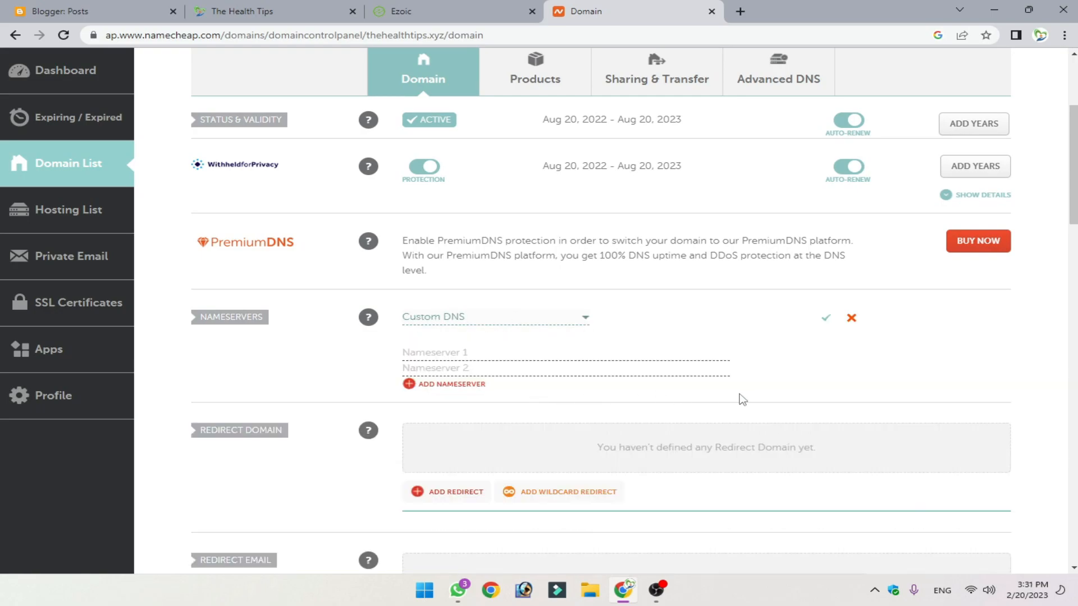
# Copy the first Ezoic name server, bombay.ezoicns.com, into the Nameserver 1 field in Namecheap
pyautogui.click(462, 354)
pyautogui.click(450, 372)
pyautogui.click(465, 369)
pyautogui.click(413, 14)
pyautogui.scroll(-2, 617, 185)
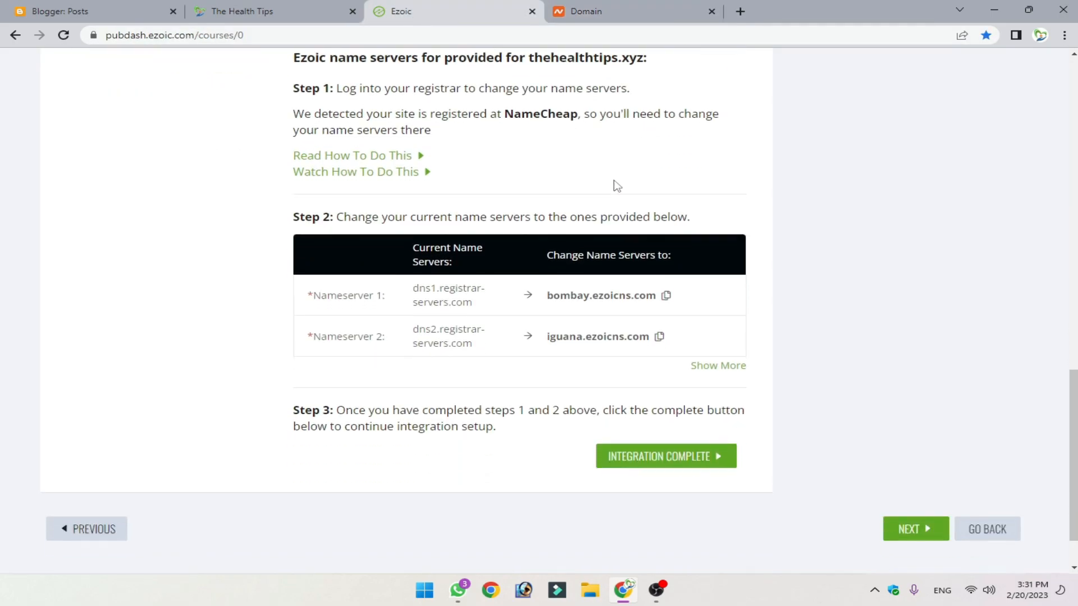
pyautogui.moveTo(305, 307); pyautogui.dragTo(388, 299)
pyautogui.click(391, 301)
pyautogui.moveTo(534, 253); pyautogui.dragTo(694, 255)
pyautogui.click(558, 296)
pyautogui.moveTo(548, 297); pyautogui.dragTo(644, 296)
pyautogui.click(416, 301)
pyautogui.click(666, 296)
pyautogui.click(601, 8)
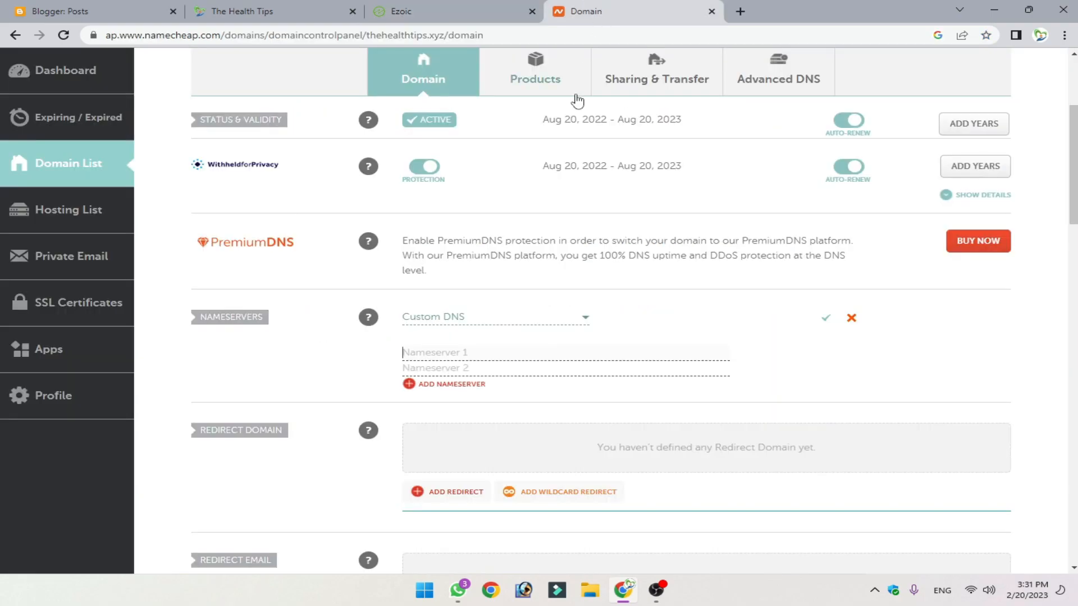
pyautogui.click(419, 352)
pyautogui.hotkey('ctrl', 'v')
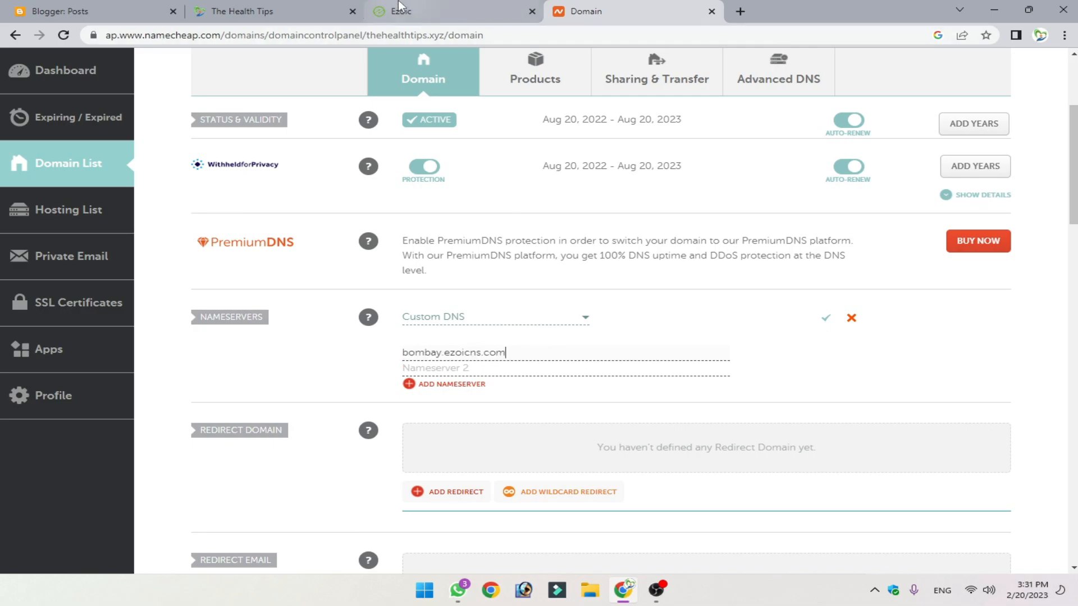
# Copy the second Ezoic name server, iguana.ezoicns.com, into Nameserver 2 in Namecheap and save the custom nameservers
pyautogui.click(449, 10)
pyautogui.moveTo(321, 337); pyautogui.dragTo(431, 331)
pyautogui.click(401, 344)
pyautogui.click(660, 336)
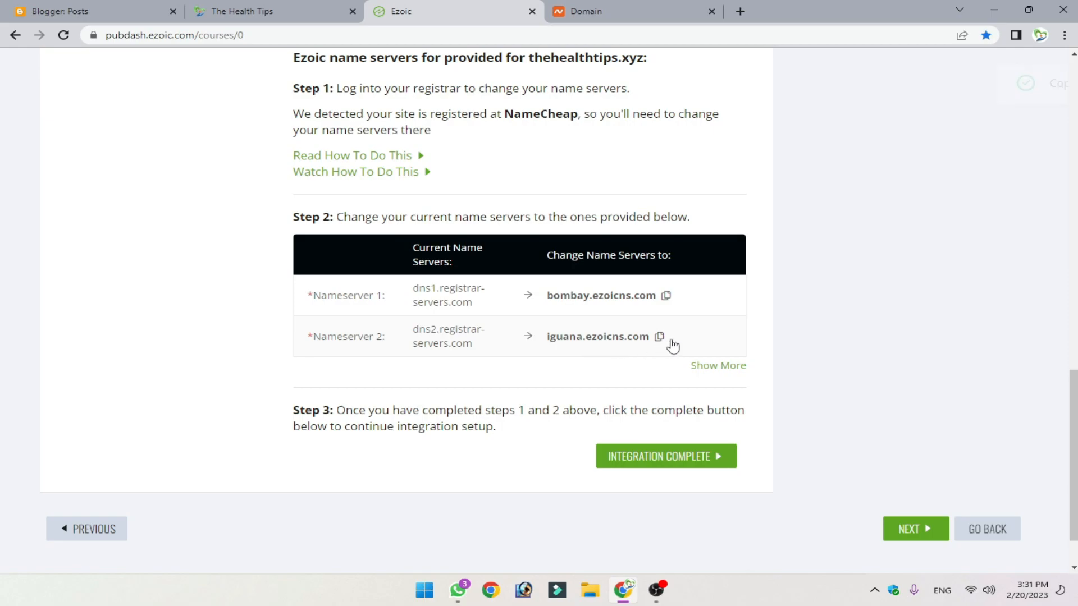
pyautogui.click(584, 11)
pyautogui.hotkey('ctrl', 'v')
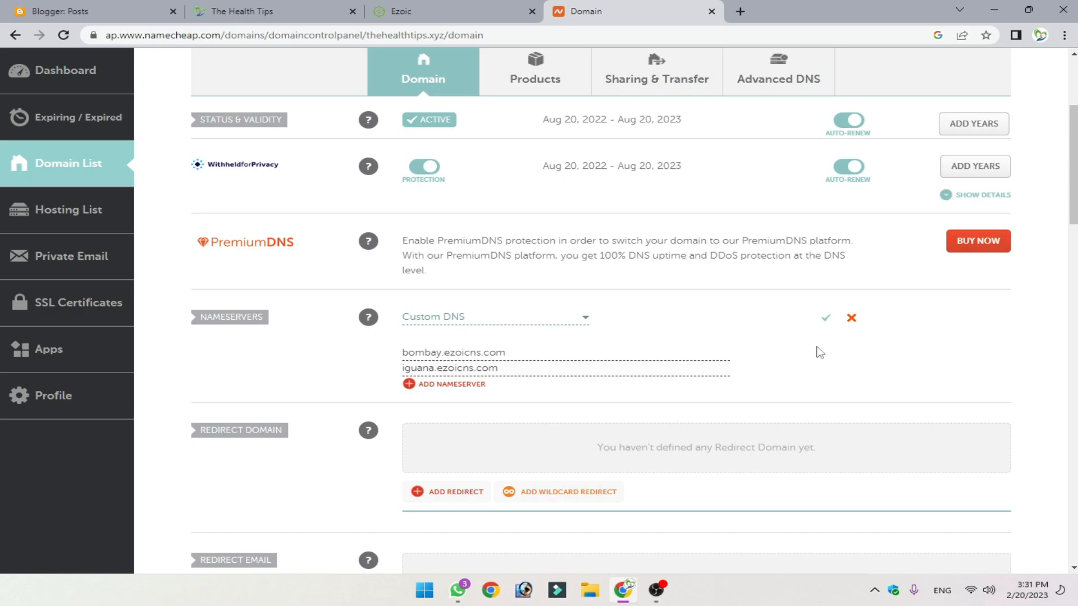
pyautogui.click(826, 317)
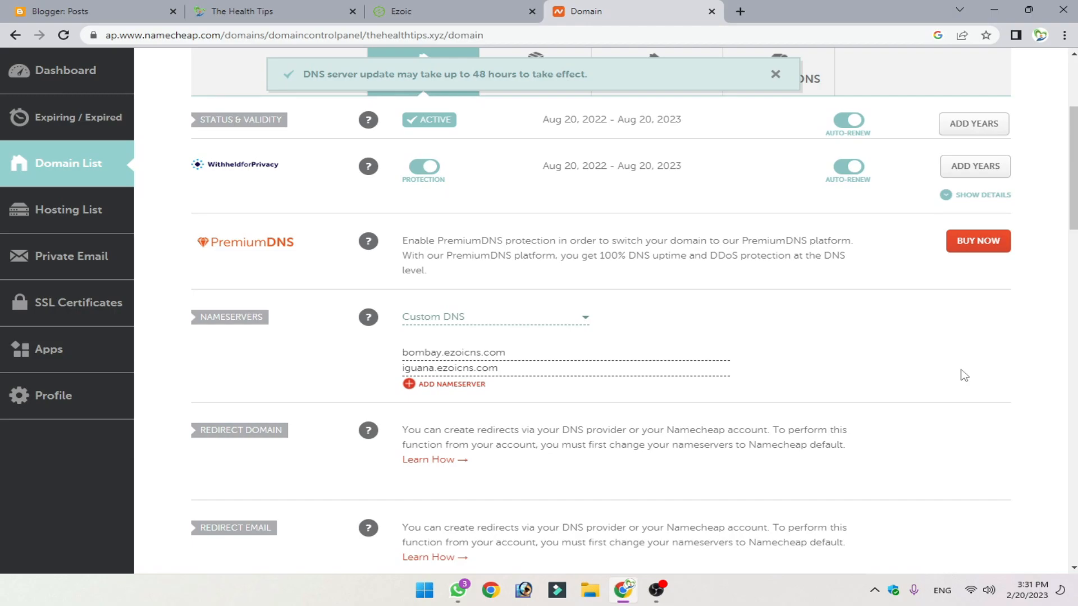
# Return to Ezoic and mark the name server integration as complete
pyautogui.click(446, 9)
pyautogui.scroll(-1, 650, 401)
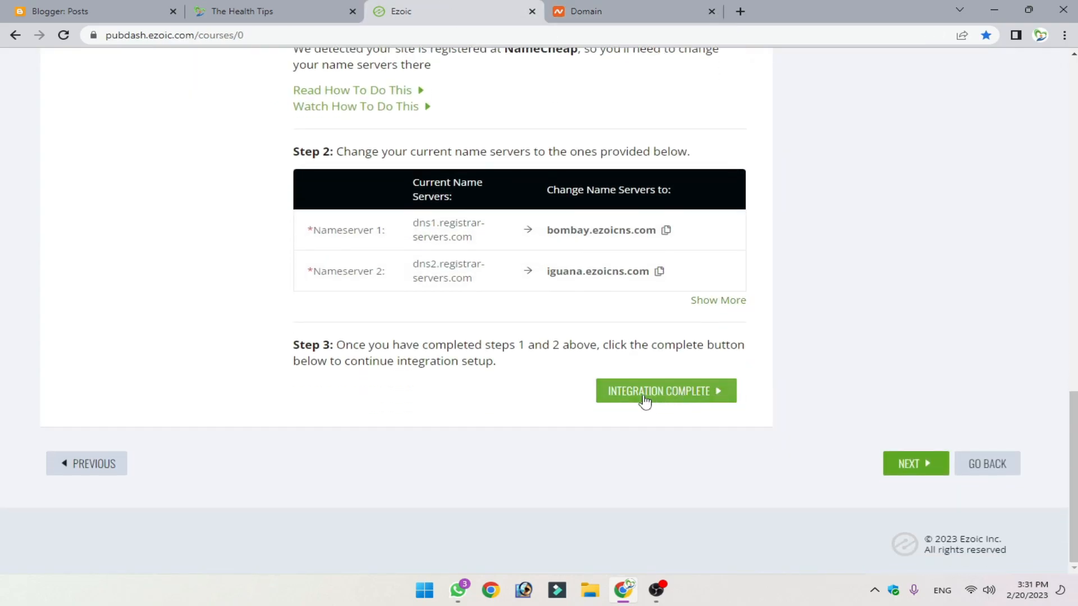
pyautogui.click(720, 398)
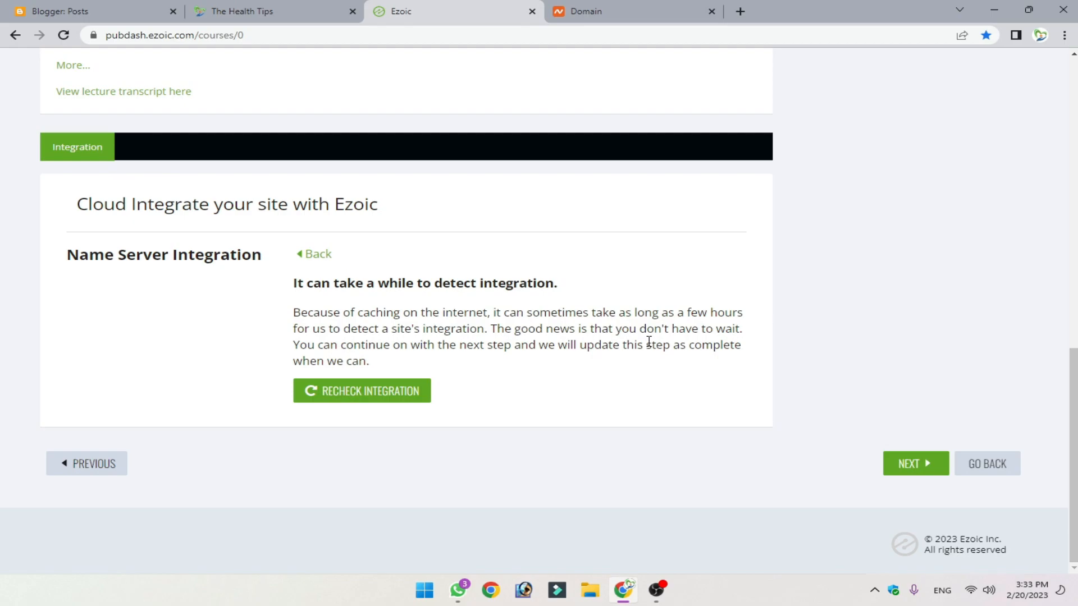
# Recheck the site's integration in Ezoic and read the status notice
pyautogui.click(352, 391)
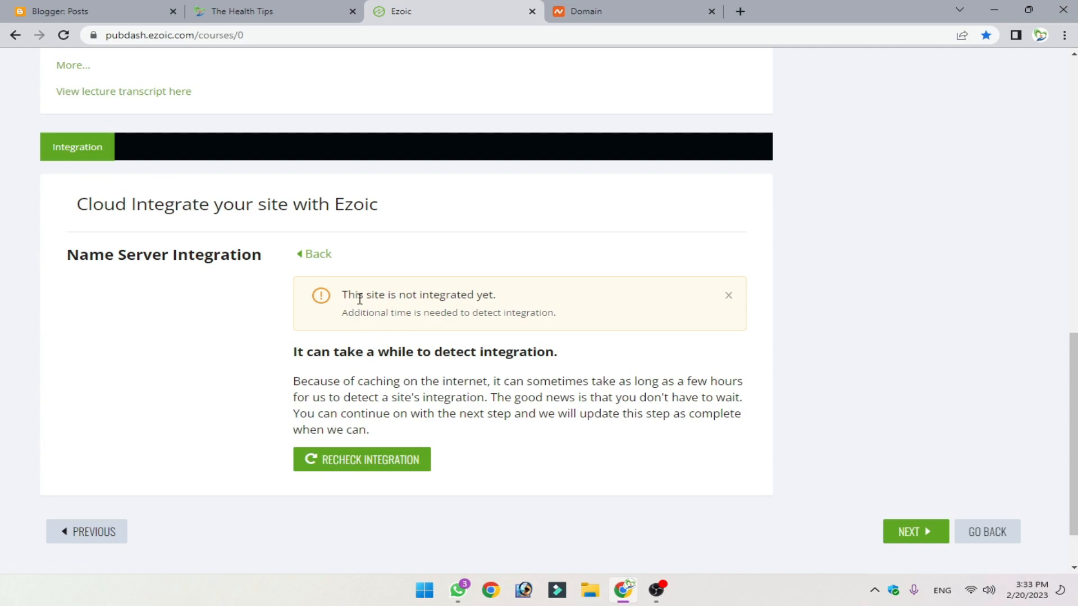
pyautogui.moveTo(342, 295); pyautogui.dragTo(518, 303)
pyautogui.moveTo(341, 315); pyautogui.dragTo(579, 321)
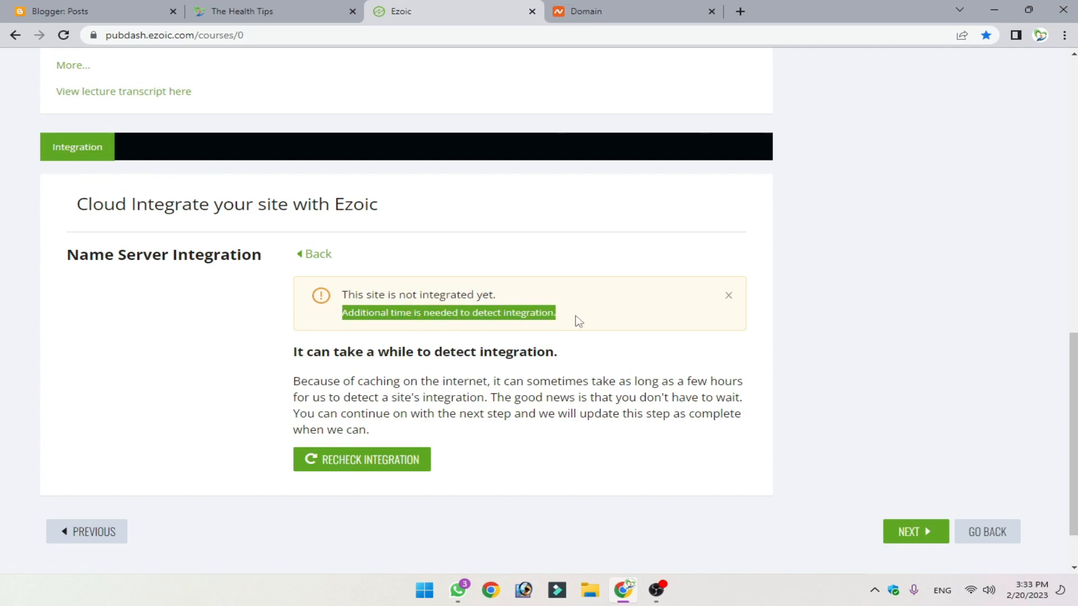
pyautogui.click(578, 321)
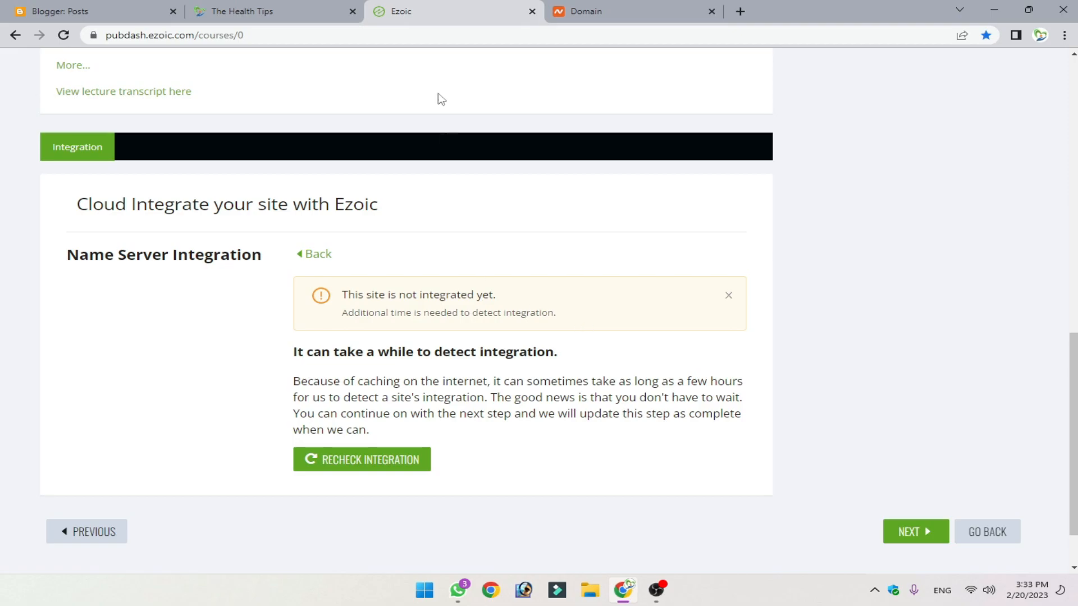
# Switch to Namecheap and verify the custom nameservers saved for the domain
pyautogui.click(651, 10)
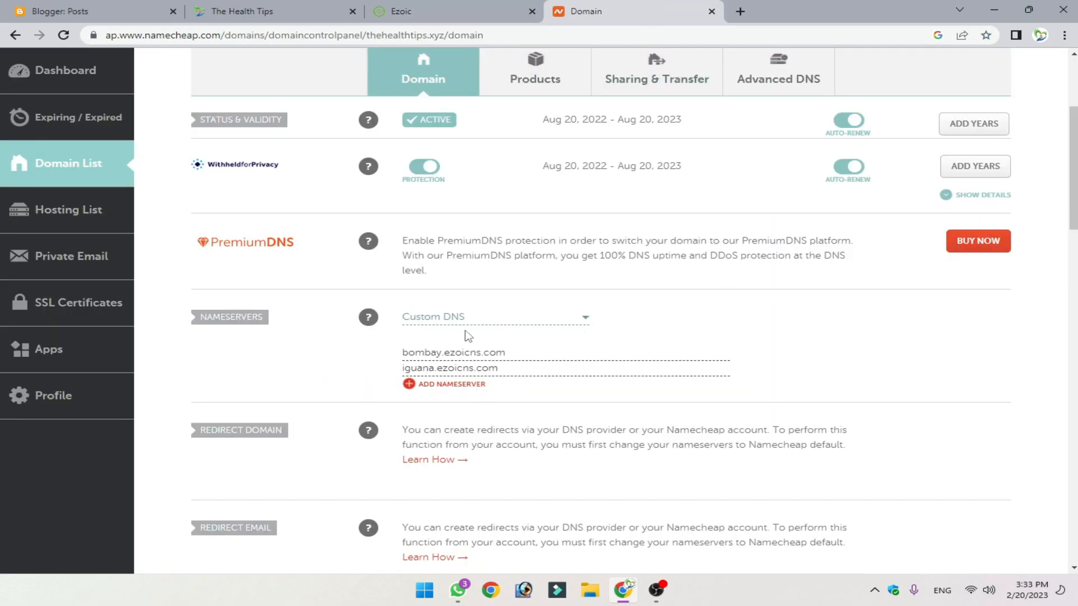
pyautogui.scroll(3, 696, 348)
pyautogui.scroll(-3, 729, 352)
pyautogui.moveTo(525, 366); pyautogui.dragTo(331, 367)
pyautogui.click(645, 361)
# Return to Ezoic and run the integration check once more
pyautogui.click(416, 11)
pyautogui.click(355, 466)
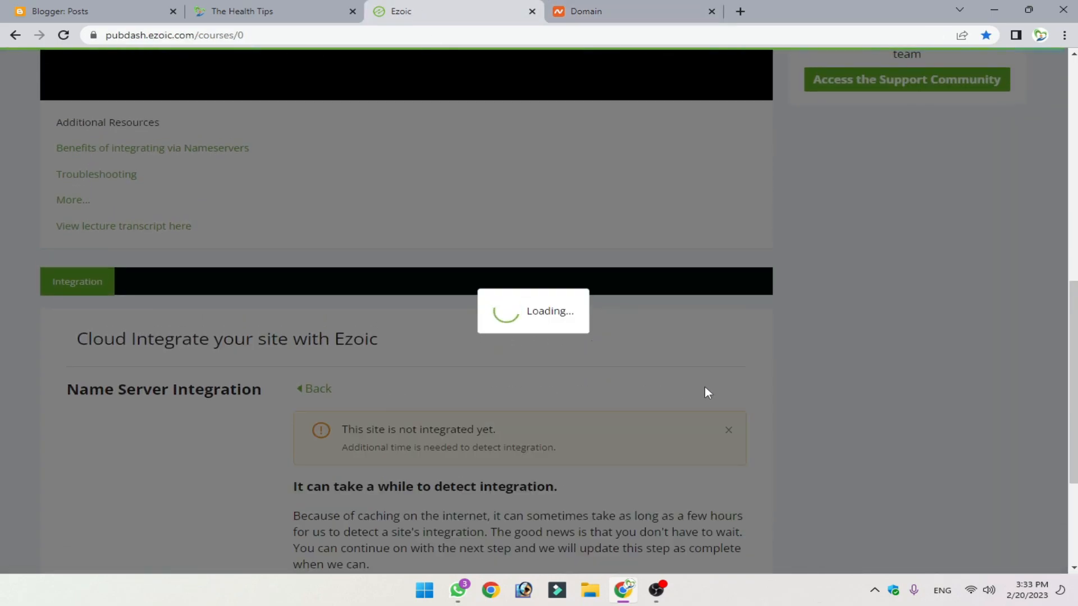
pyautogui.scroll(-3, 703, 392)
pyautogui.scroll(1, 719, 390)
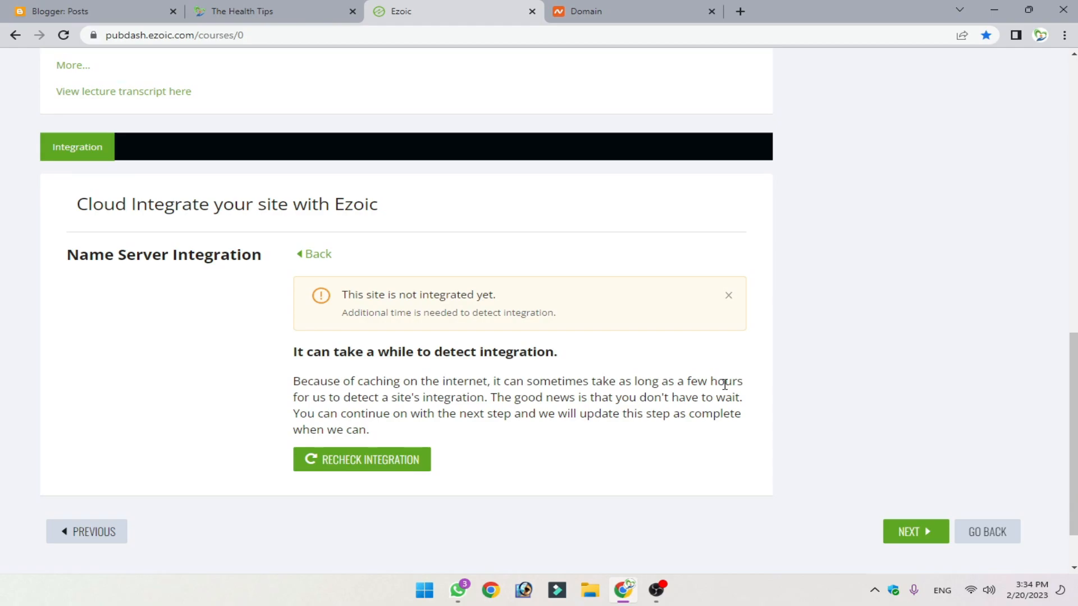
# Examine the course outline's Connect, Ad Setup and Finalize lessons, expanding the Finalize section
pyautogui.scroll(10, 725, 348)
pyautogui.scroll(-2, 752, 308)
pyautogui.scroll(3, 802, 289)
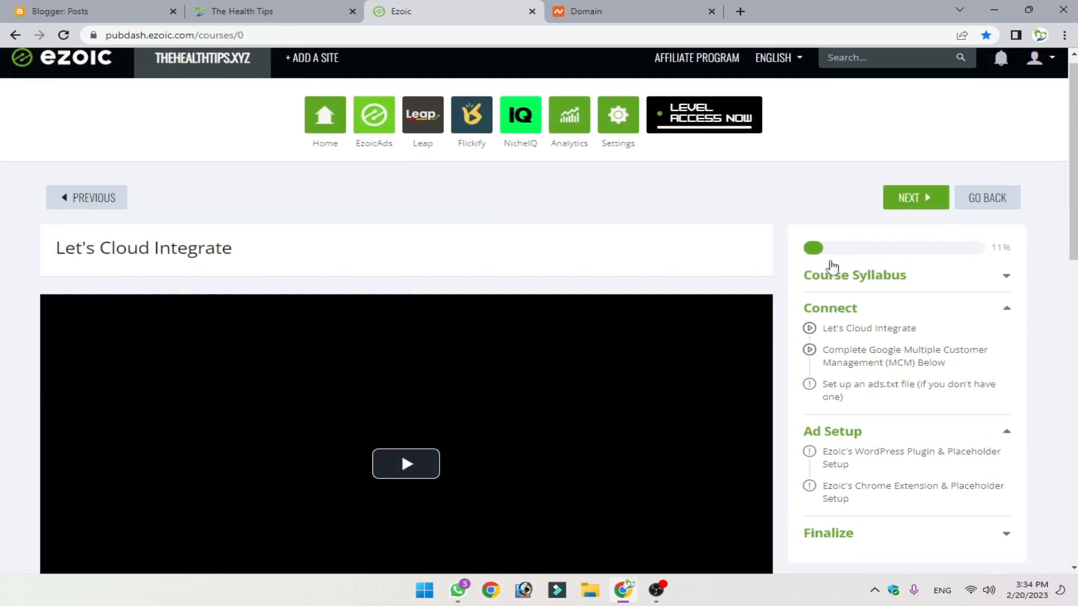
pyautogui.scroll(-1, 831, 286)
pyautogui.scroll(-1, 836, 302)
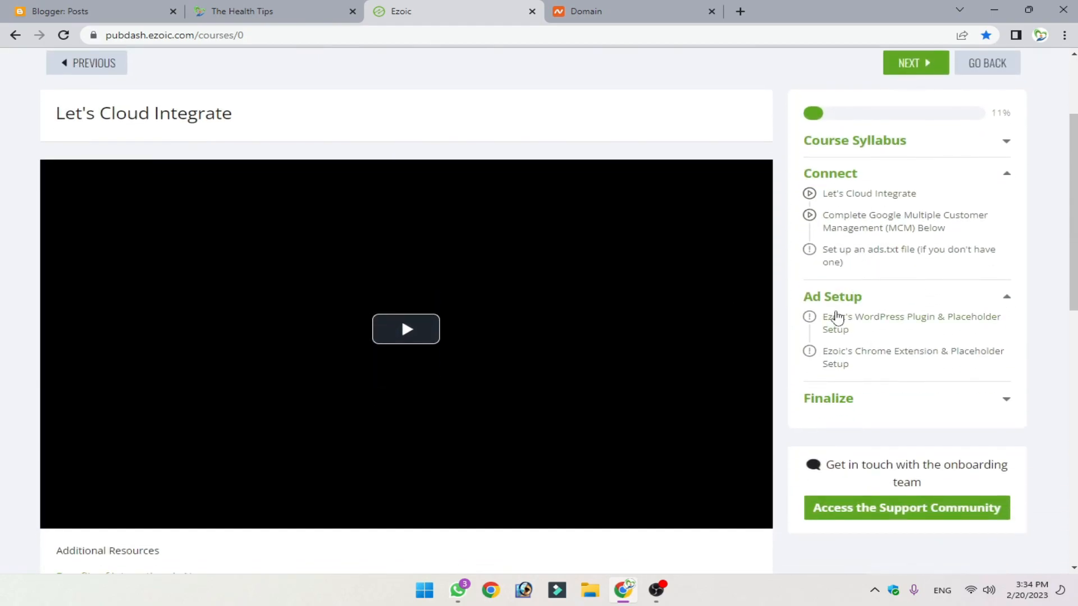
pyautogui.click(1009, 402)
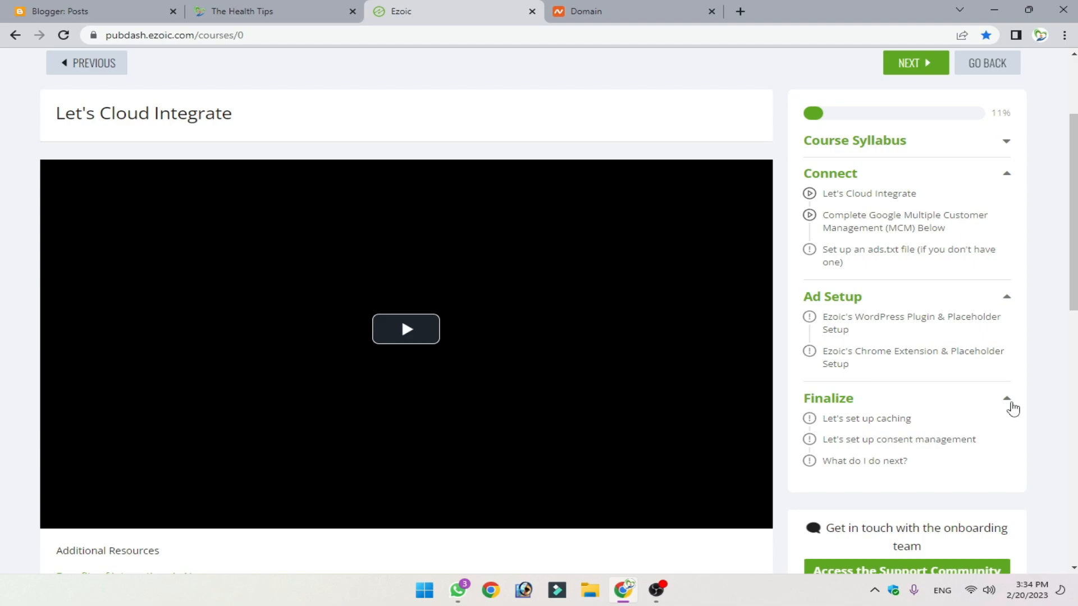
pyautogui.scroll(-10, 962, 344)
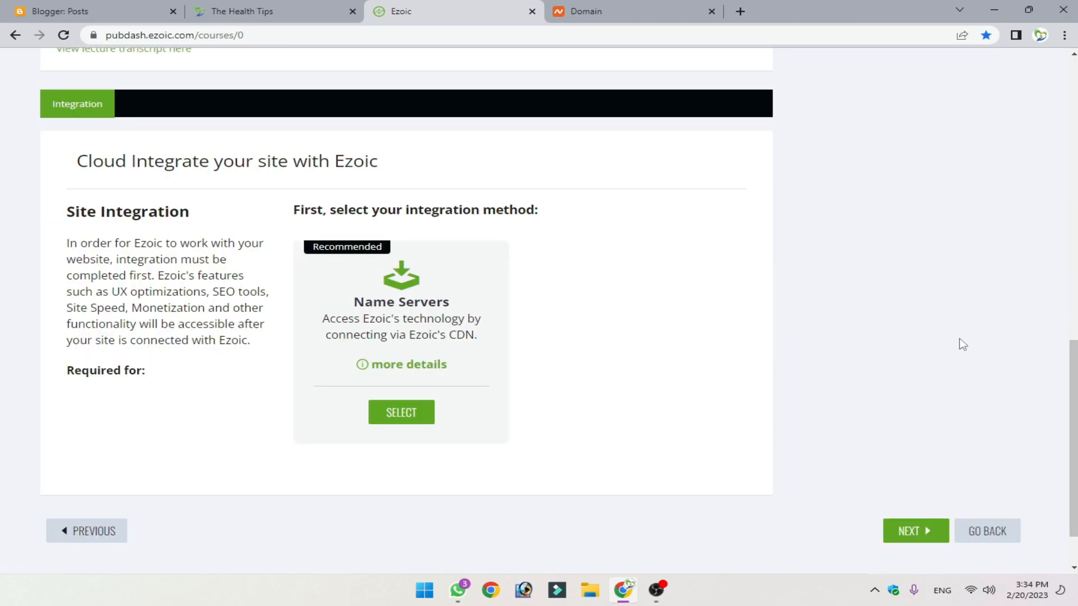